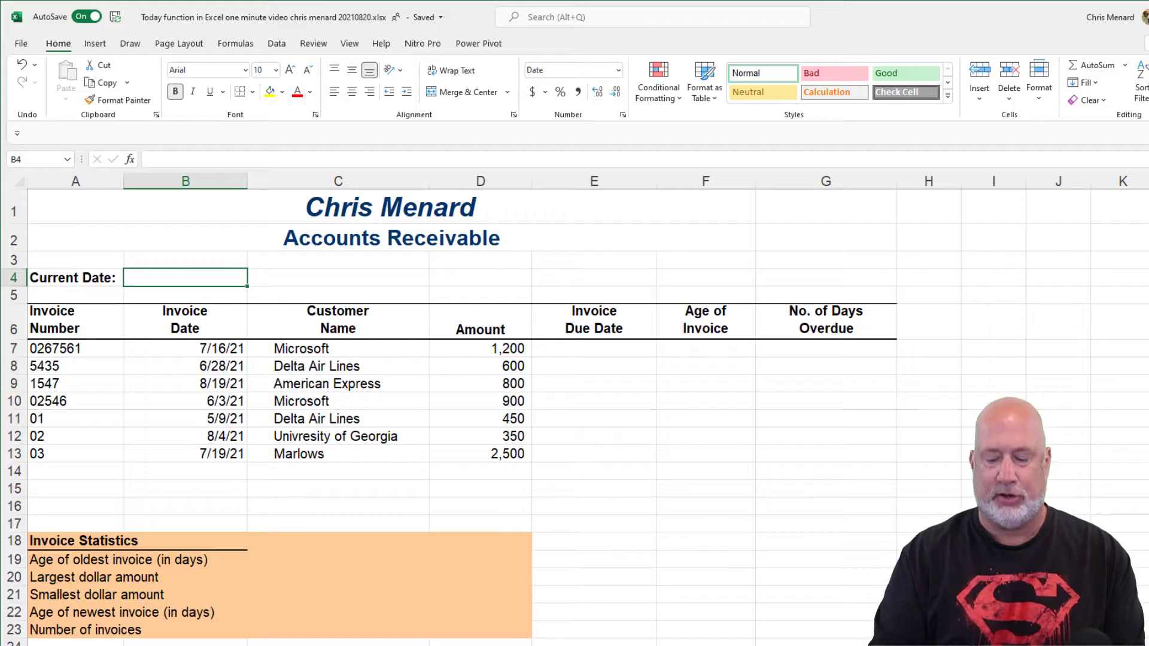
Fix the typo and finish =TODAY() in B4 so it shows 8/20/2021
key(BackSpace)
key(BackSpace)
text(od)
key(Tab)
text())
key(ctrl+Return)
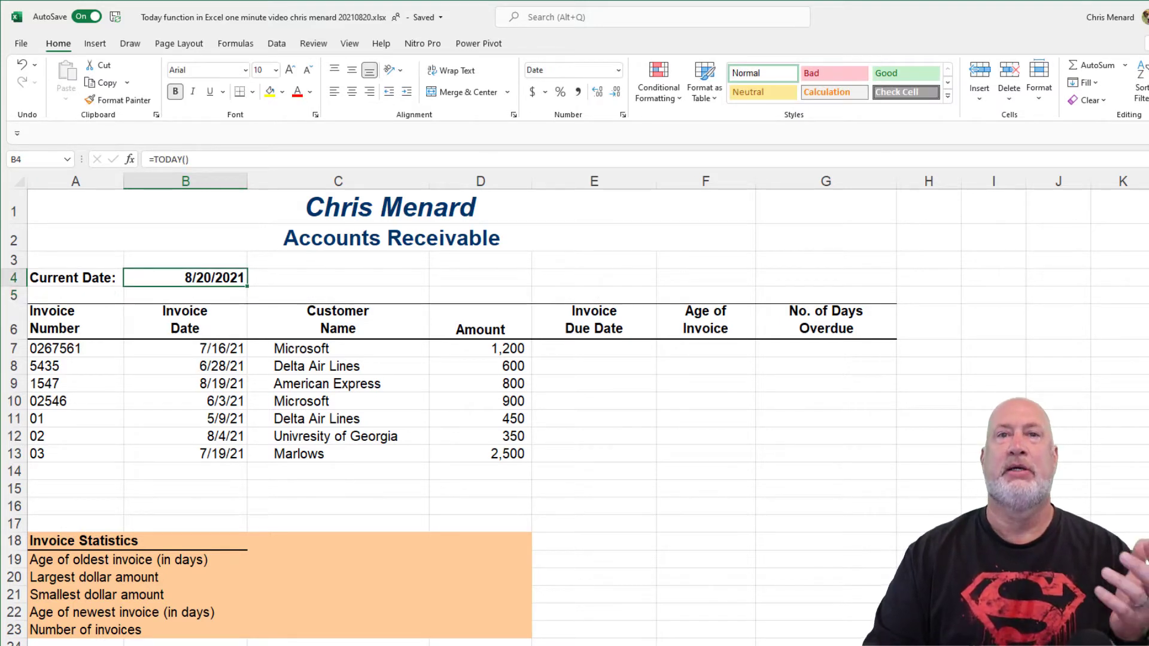
Check the first invoice number and invoice date, then move to due date cell E7
key(Down)
key(Down)
key(Down)
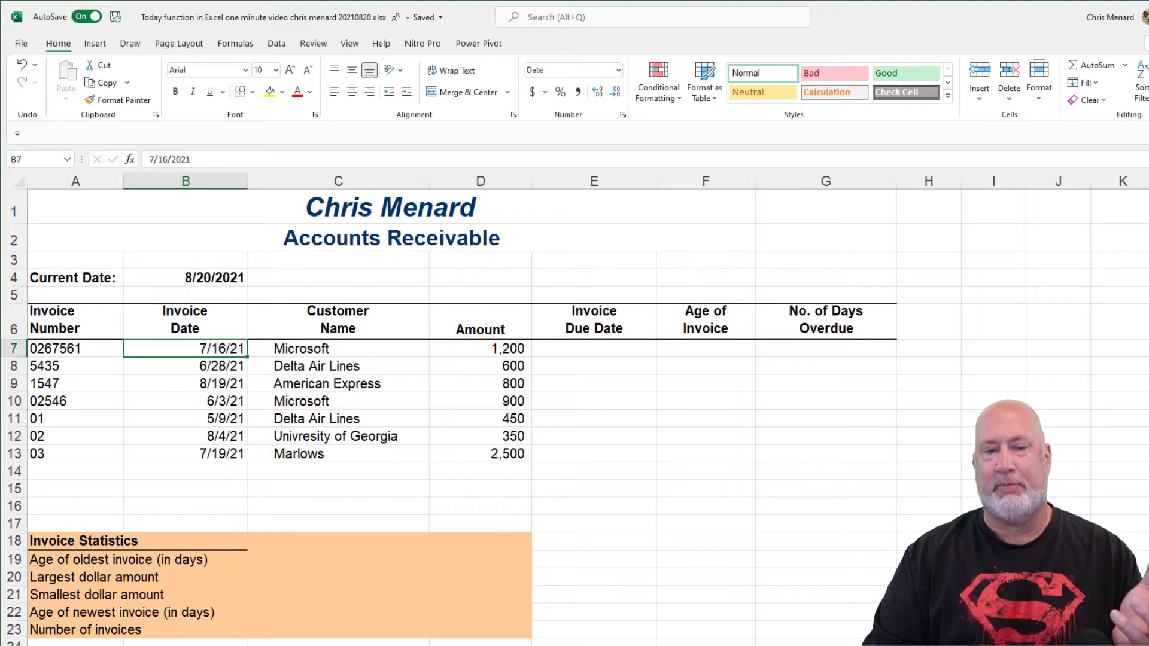
click(75, 349)
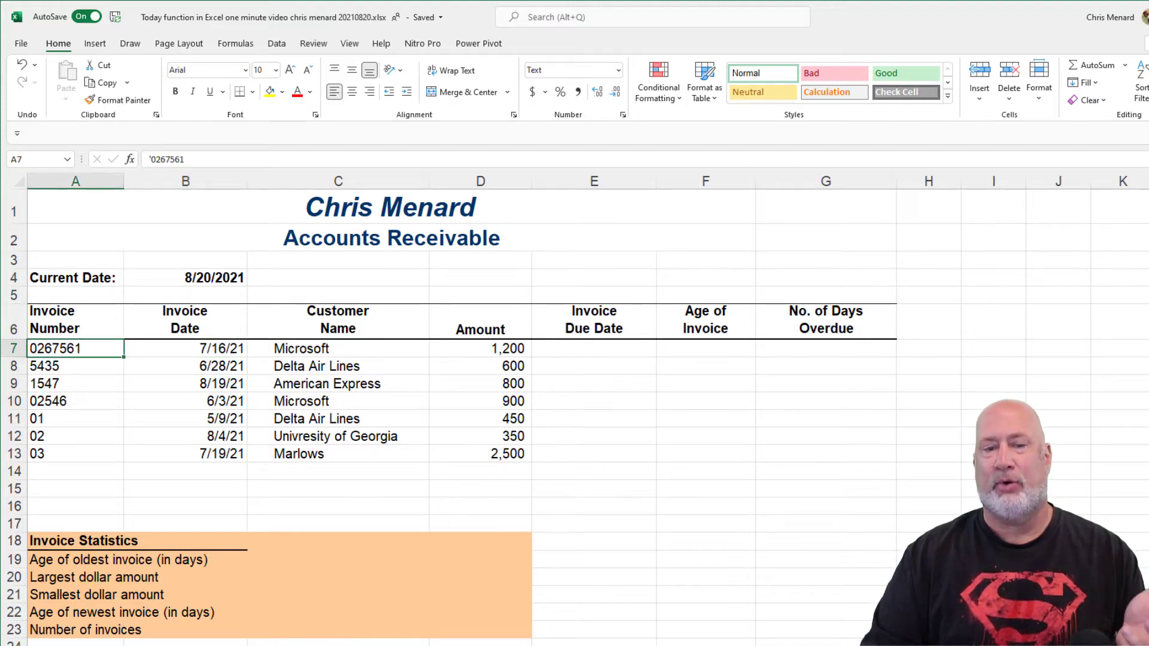
click(185, 349)
key(Right)
key(Right)
key(Right)
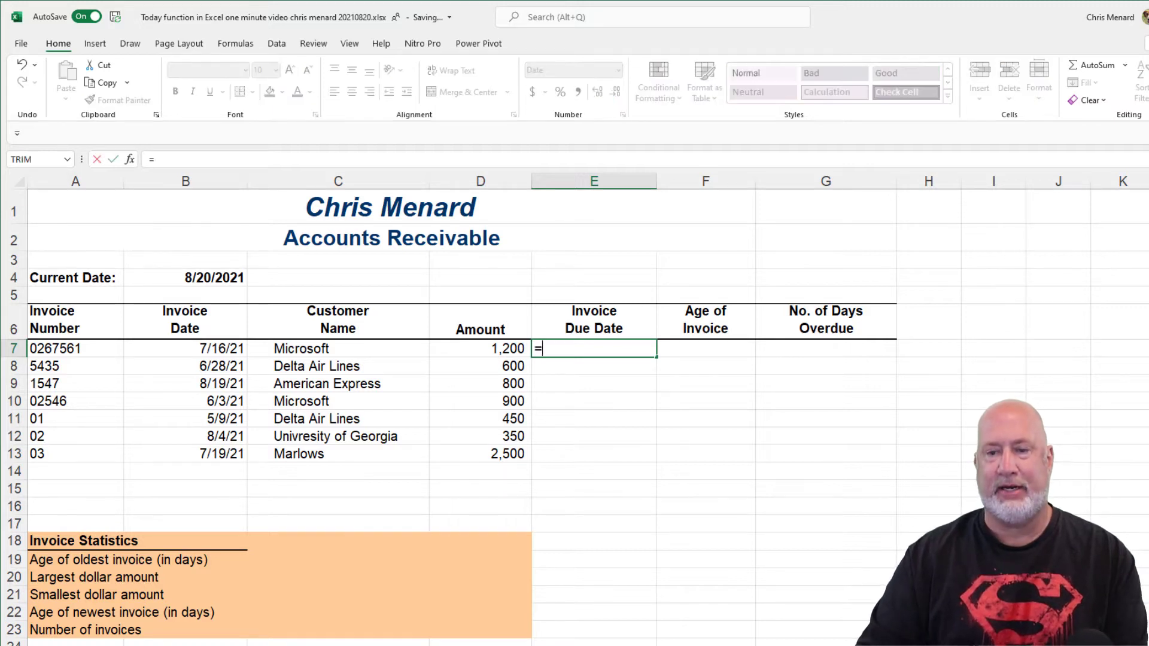
Enter =B7+30 into all of E7:E13 to give due dates 30 days after each invoice date
drag(590, 349, 596, 453)
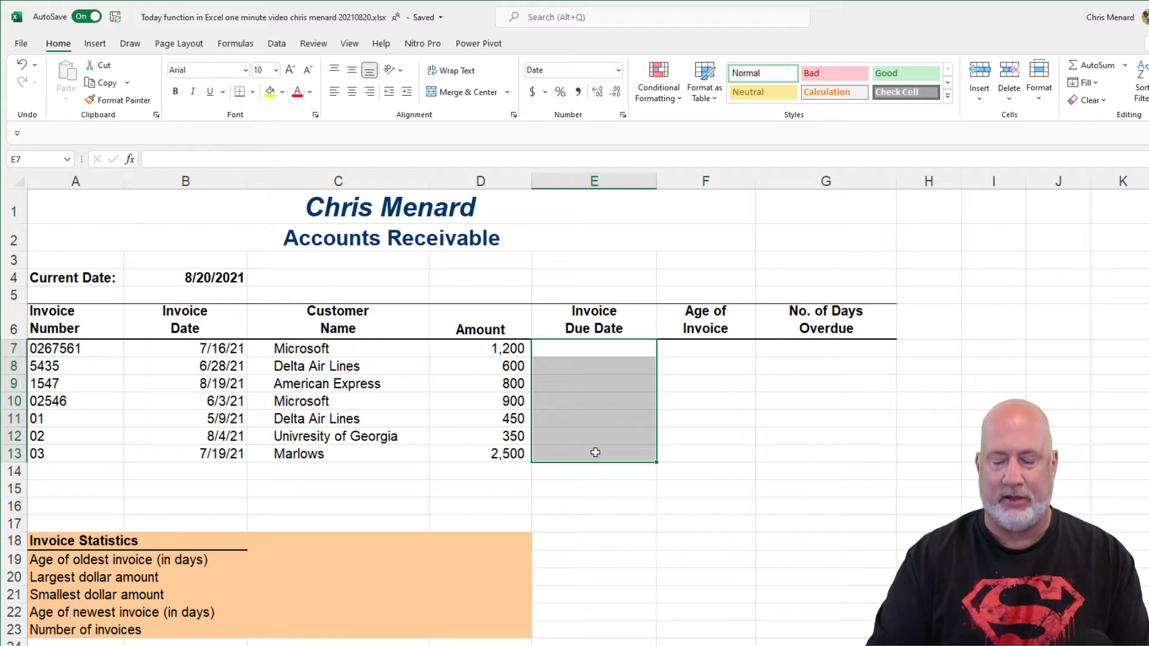
text(=)
click(230, 352)
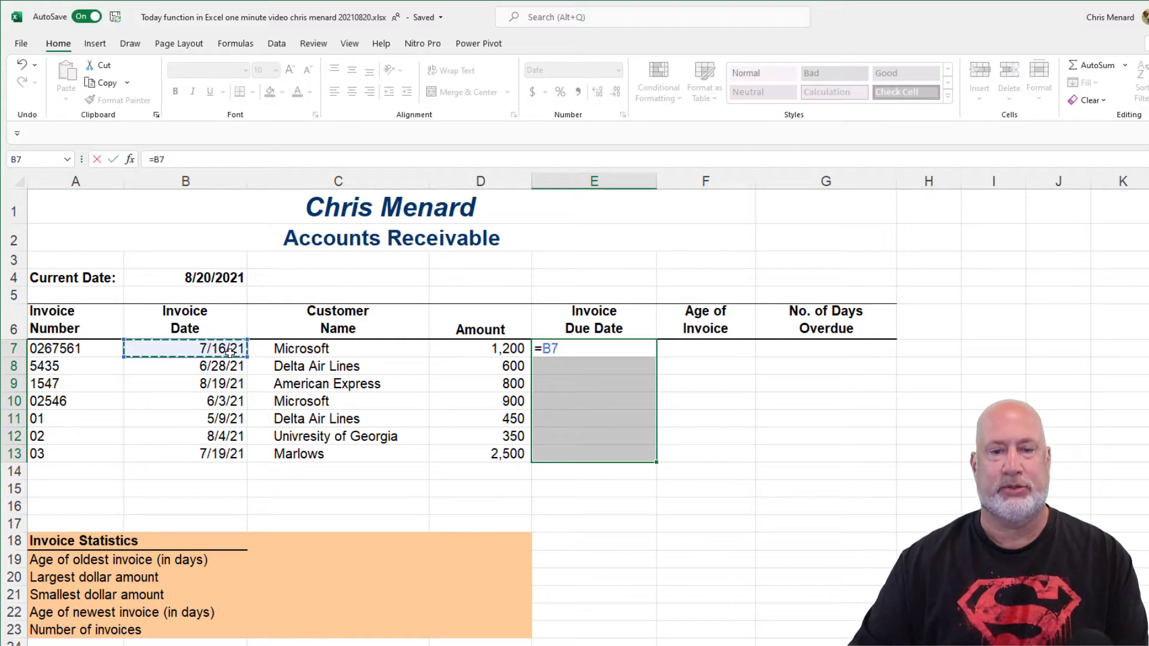
text(+30)
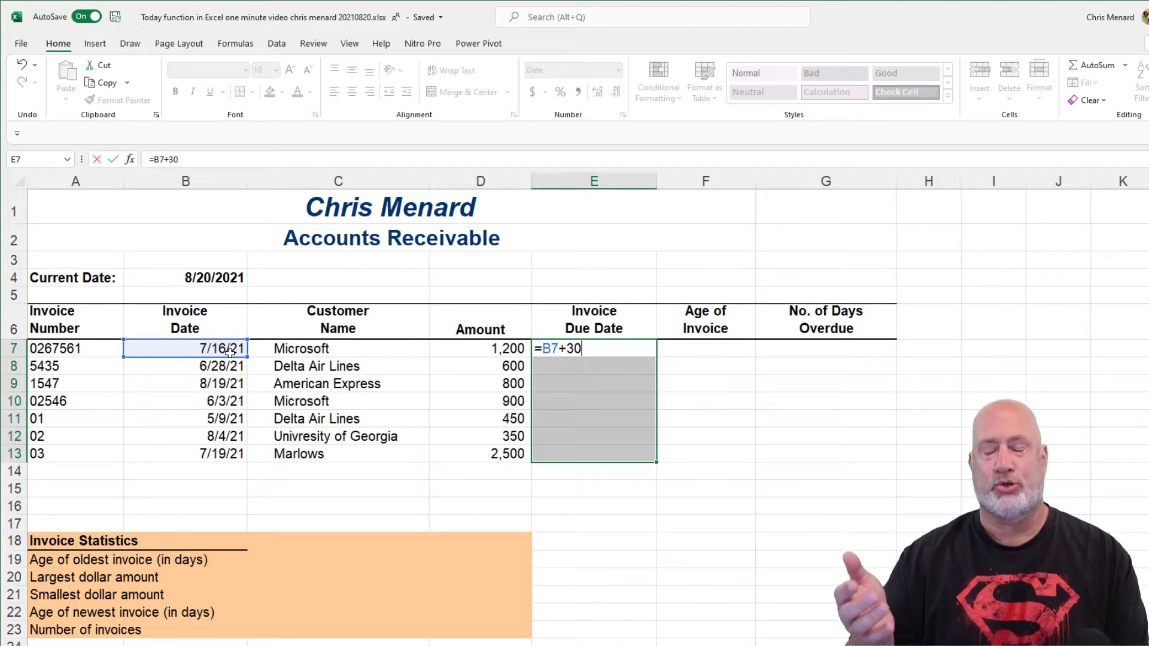
key(ctrl+Return)
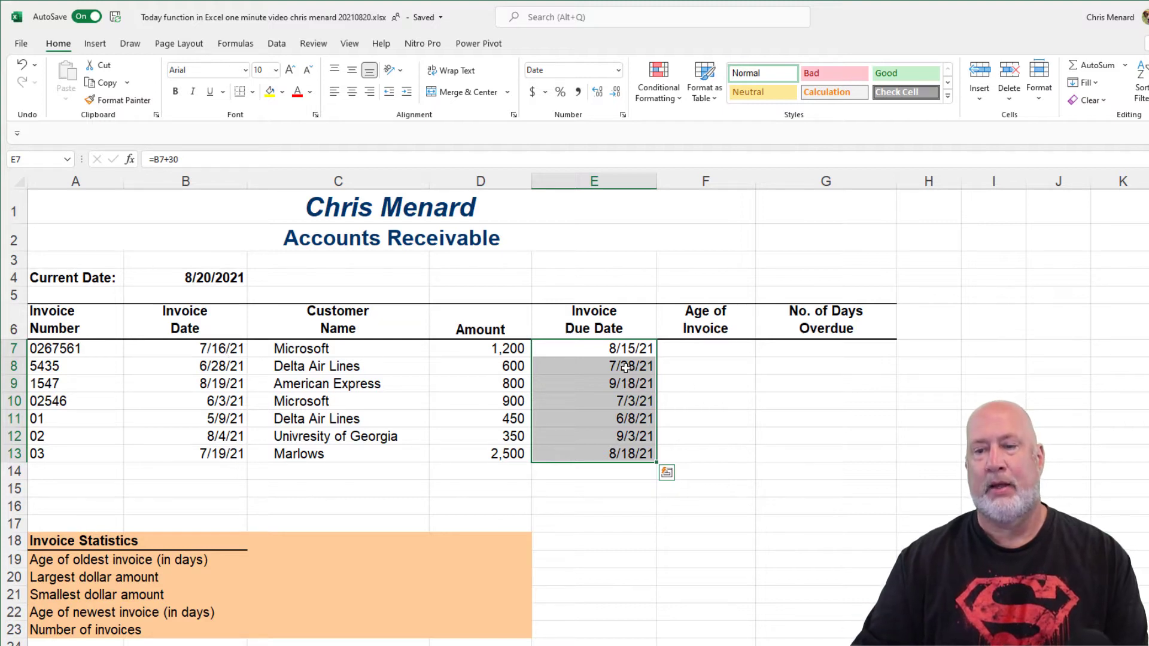
click(681, 346)
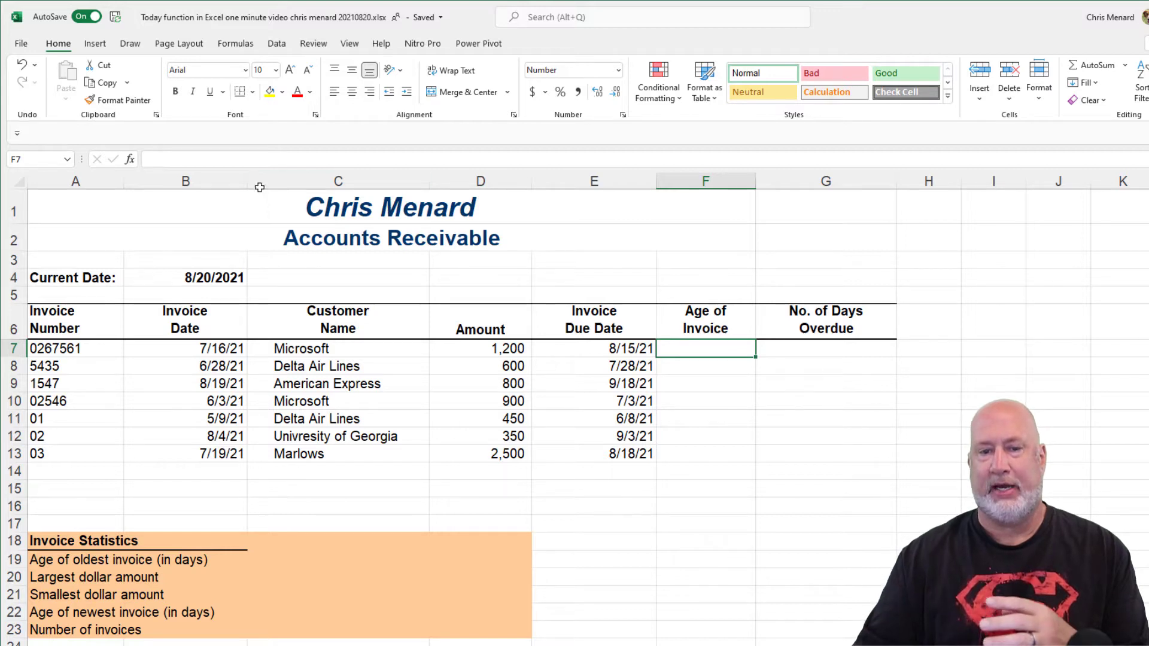
Enter =$B$4-B7 in F7, with the current date in B4 as an absolute reference
click(221, 278)
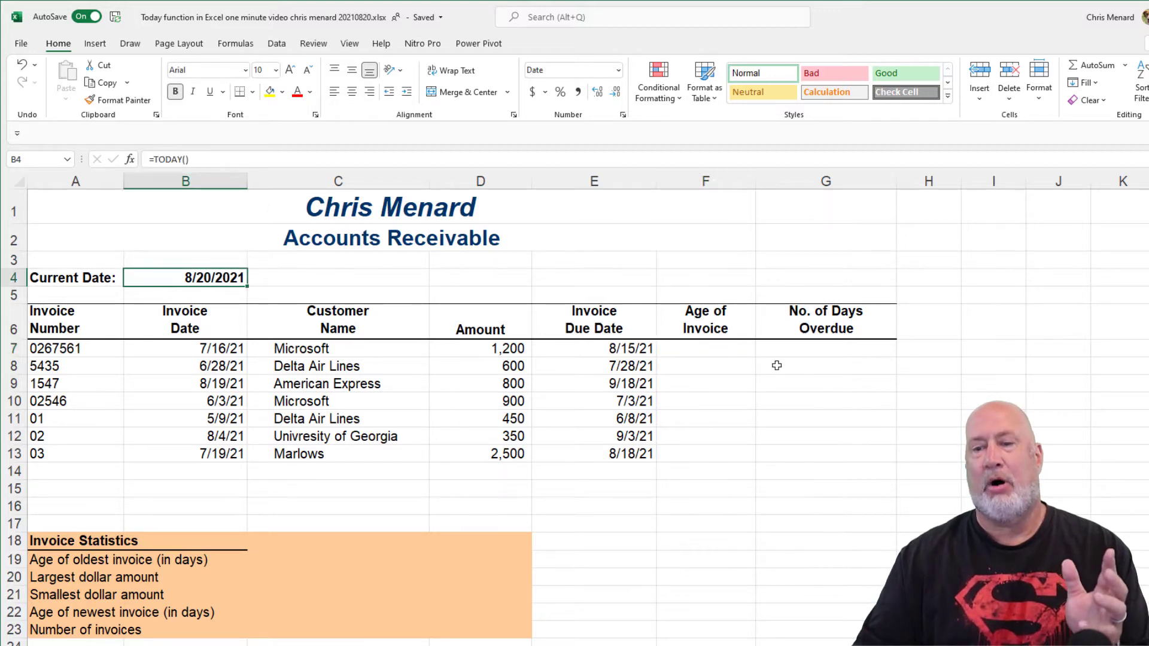
click(729, 351)
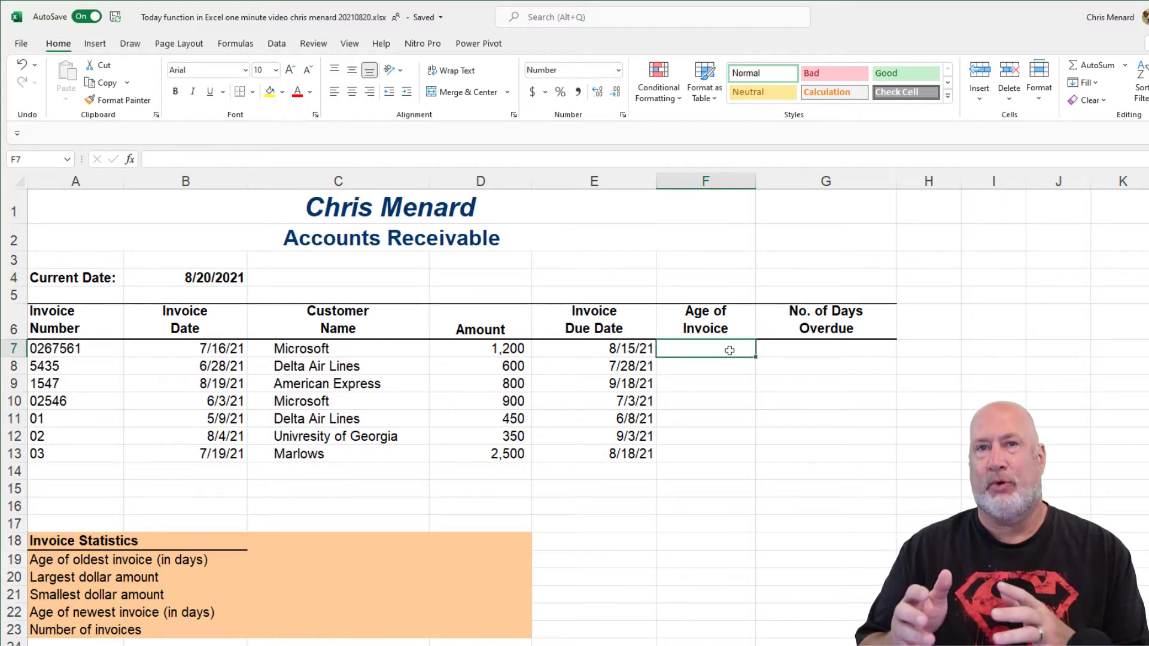
text(=)
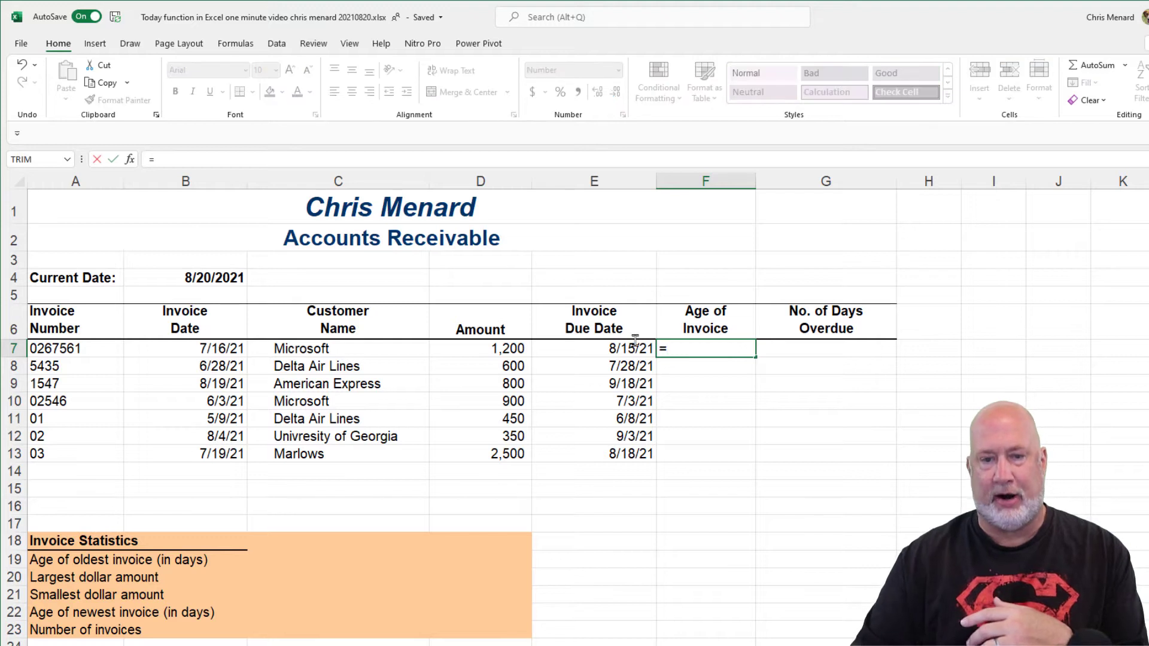
click(229, 276)
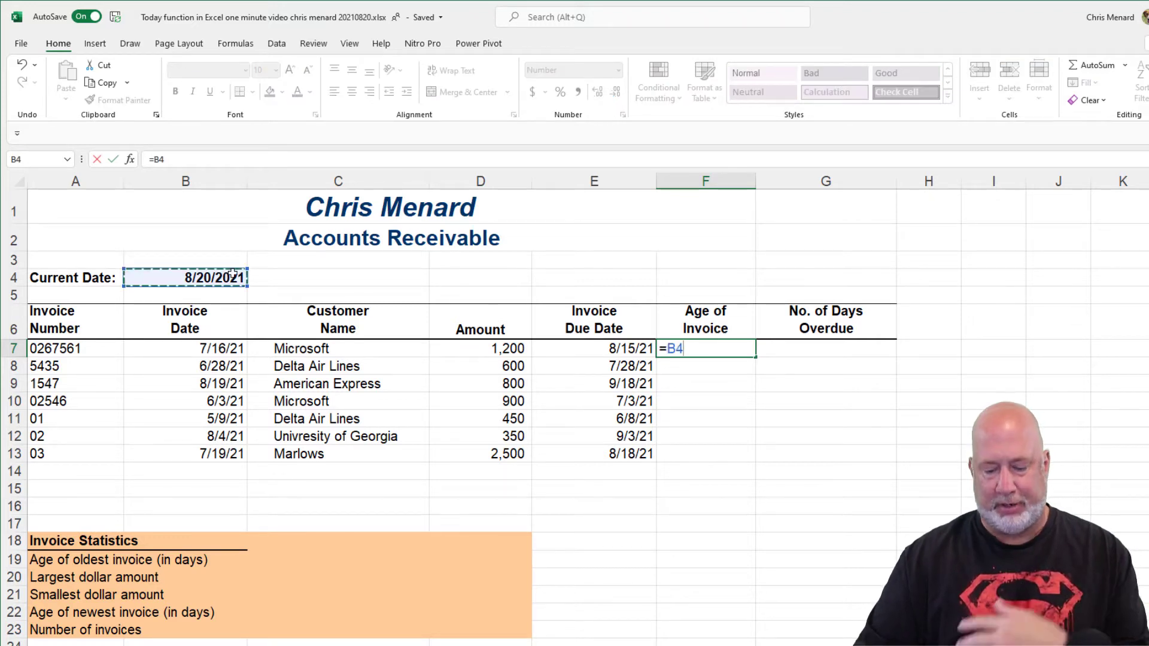
key(F4)
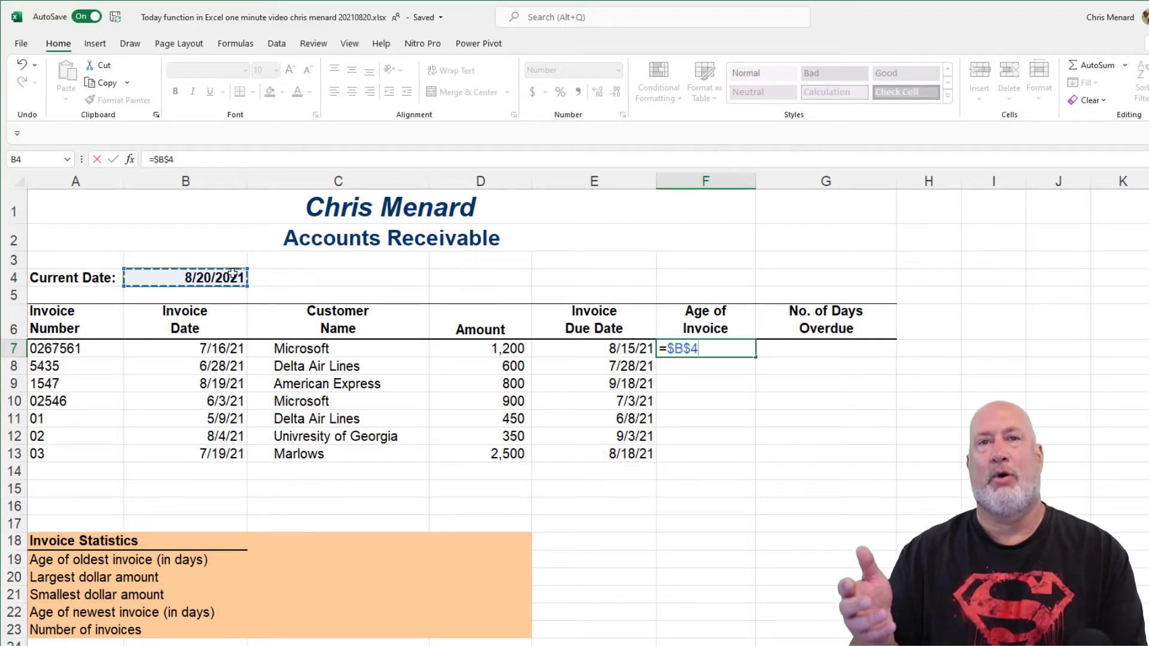
text(-)
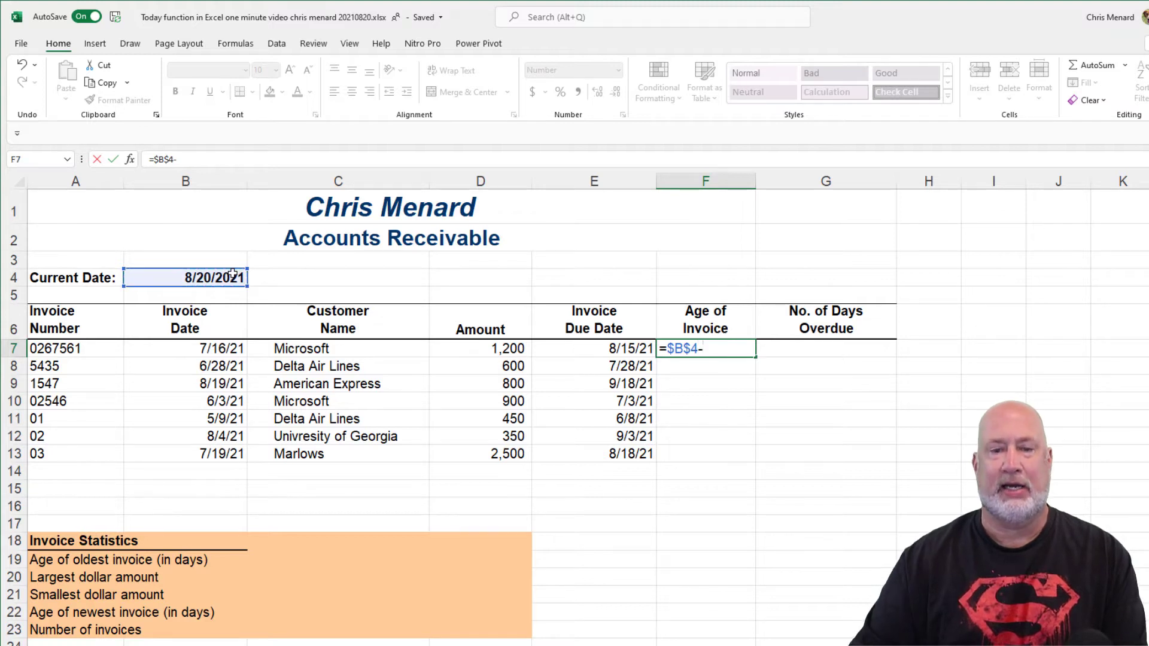
click(167, 348)
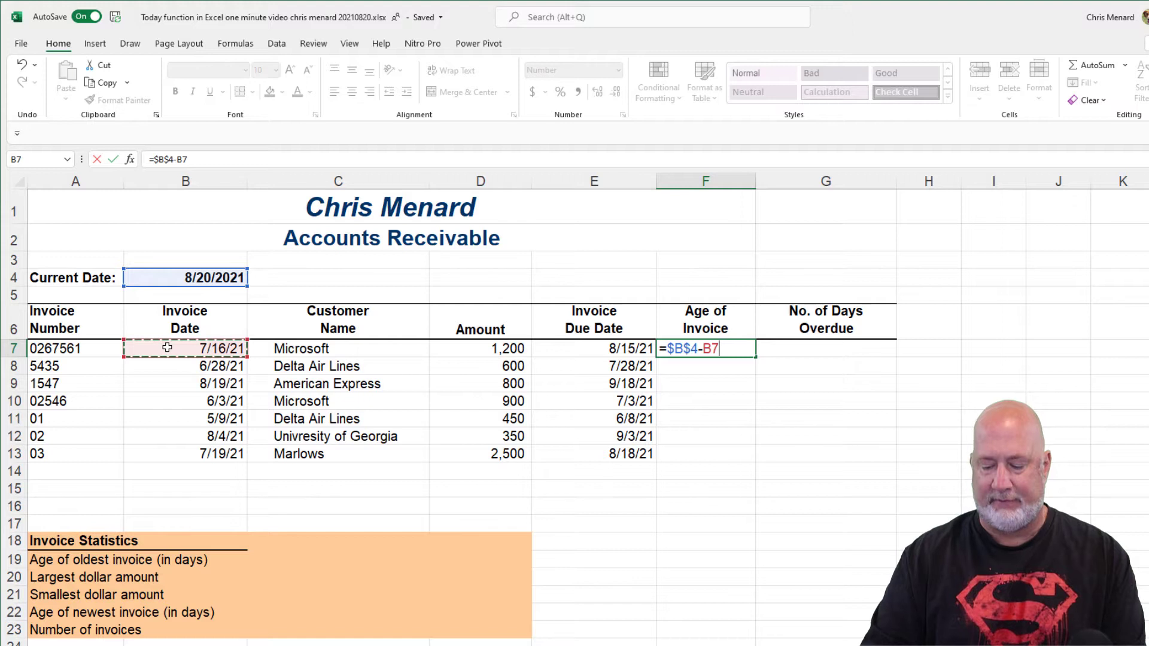
key(ctrl+Return)
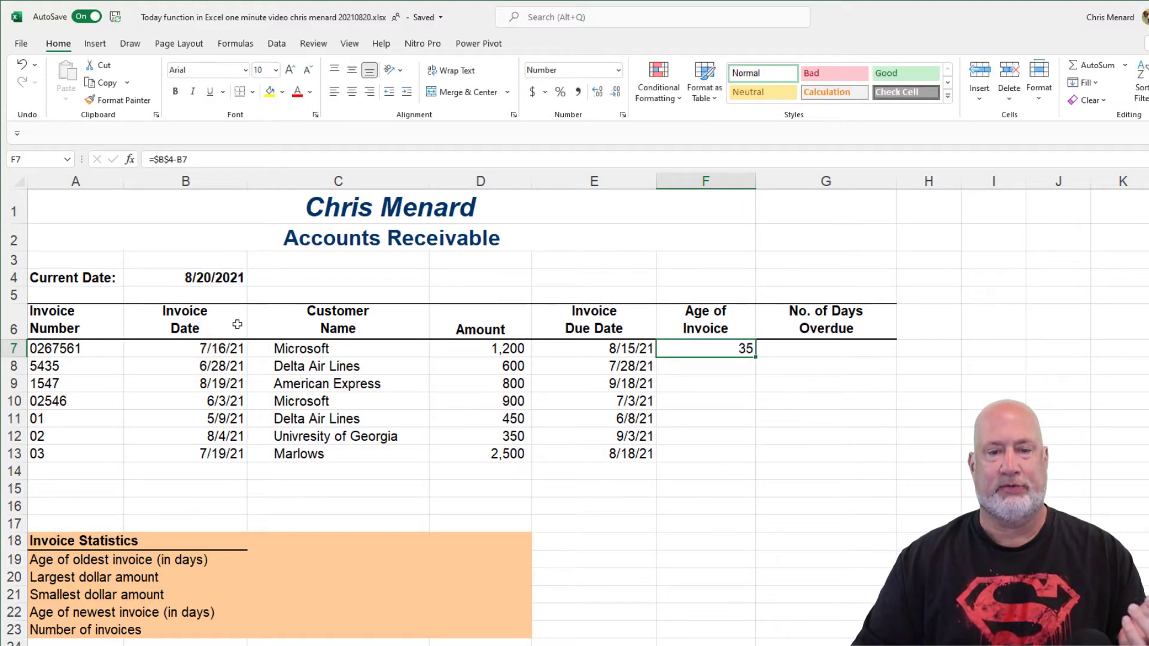
Copy the age formula down to F13, giving ages 35, 53, 1, 78, 103, 16, 32
double_click(755, 359)
click(724, 372)
click(709, 351)
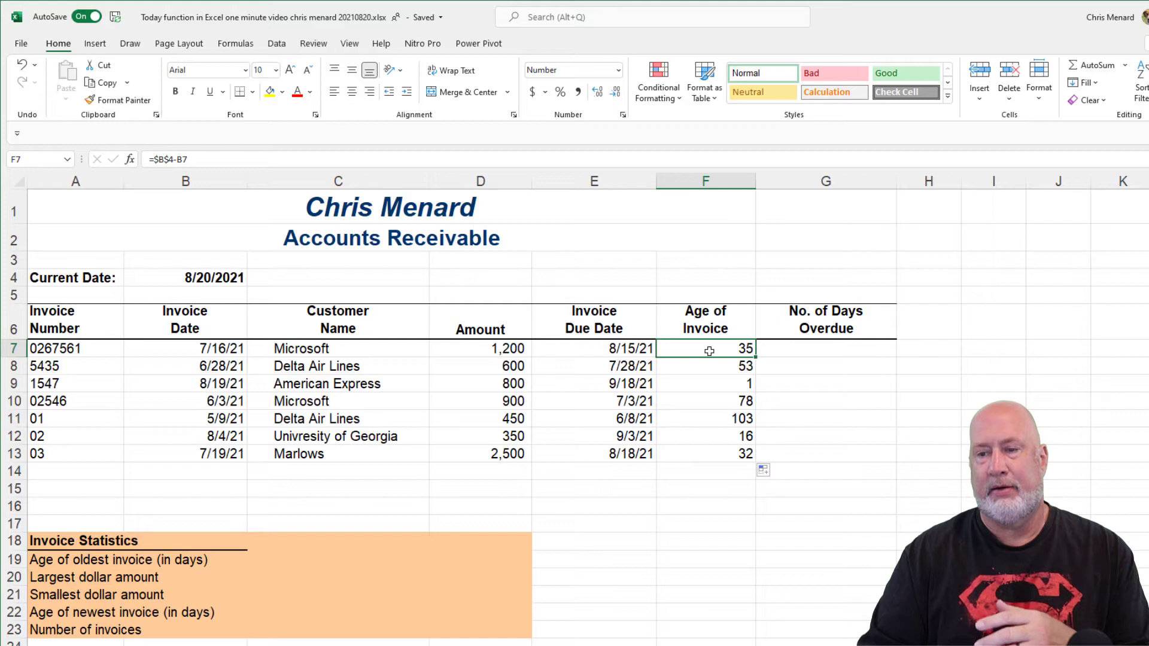
key(Right)
Enter =F7-30 in G7 to compute the first invoice's days overdue
text(=)
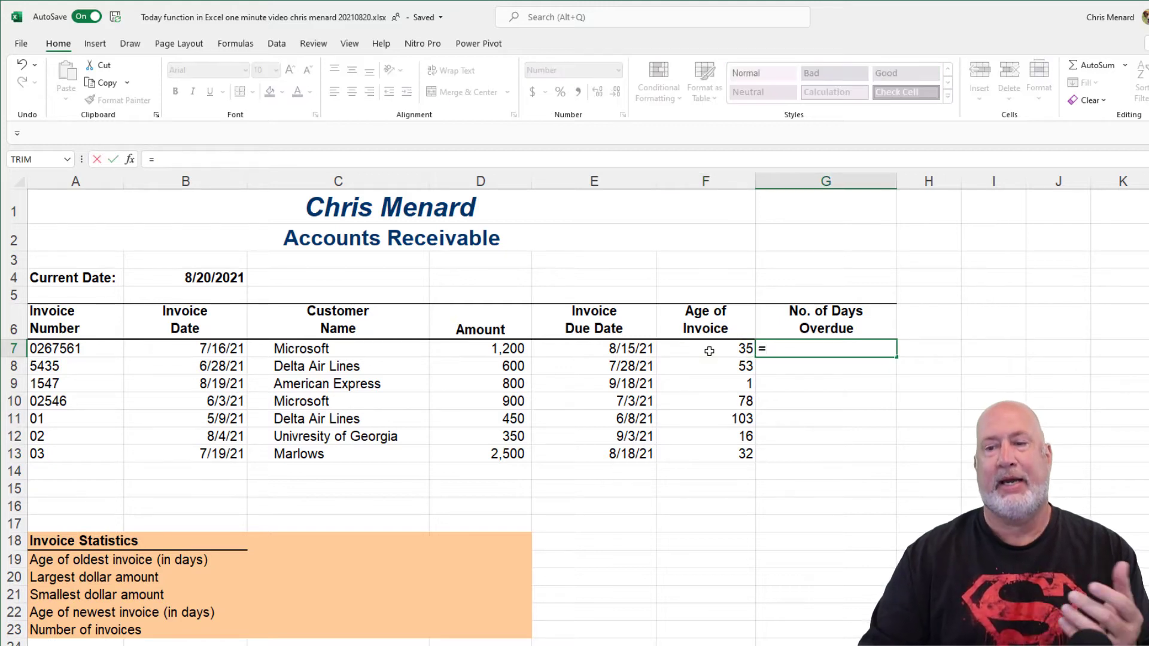
click(709, 351)
text(-30)
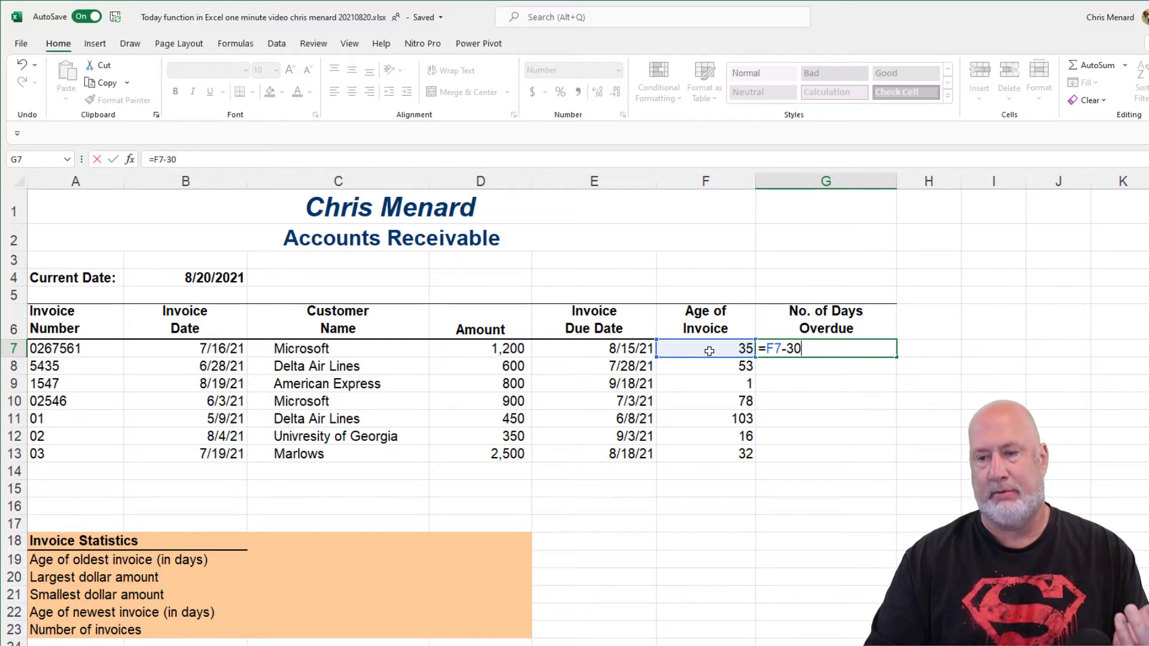
key(ctrl+Return)
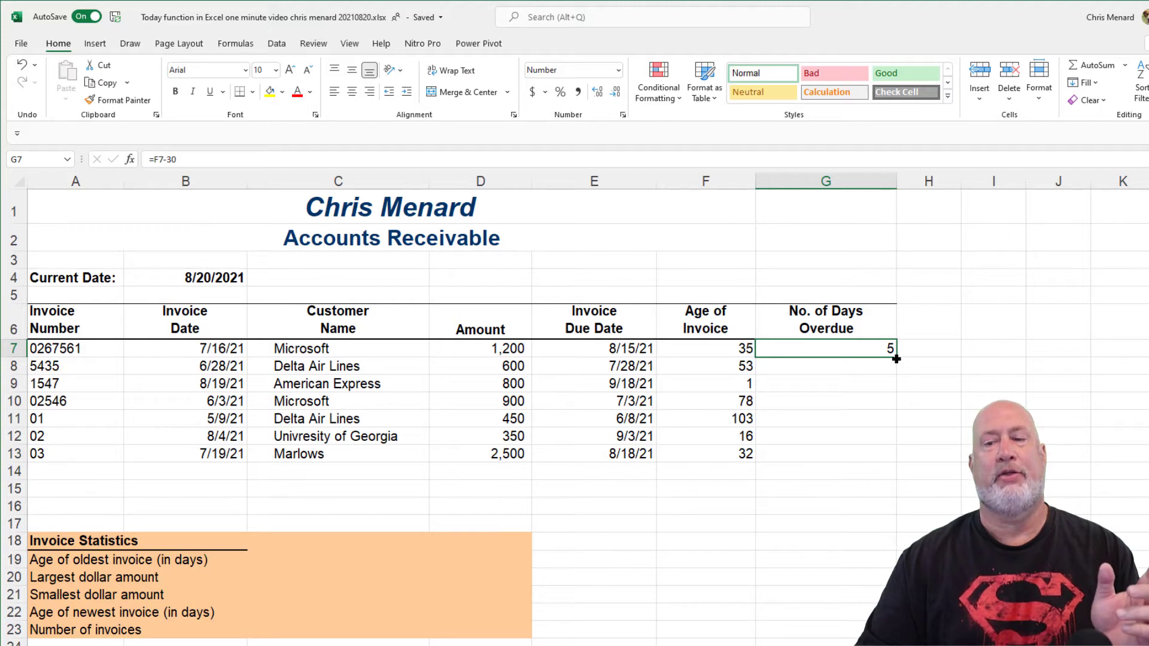
Fill =F7-30 down to G13 and verify the copied formulas and results
drag(896, 359, 901, 463)
click(857, 389)
click(856, 438)
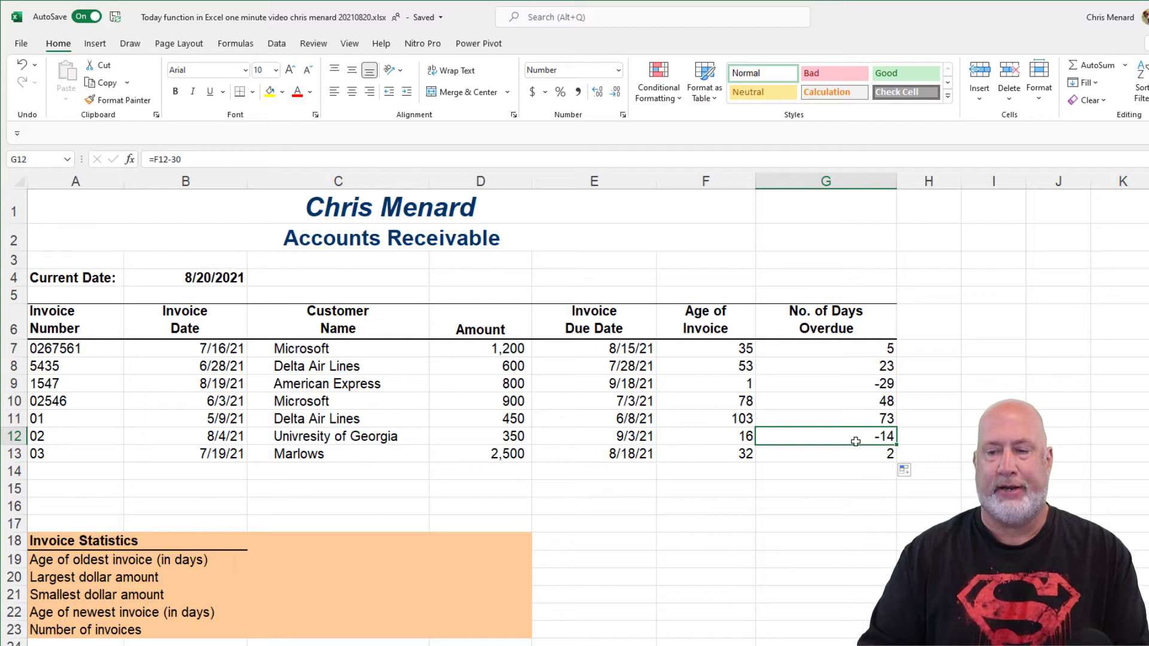
drag(821, 348, 849, 458)
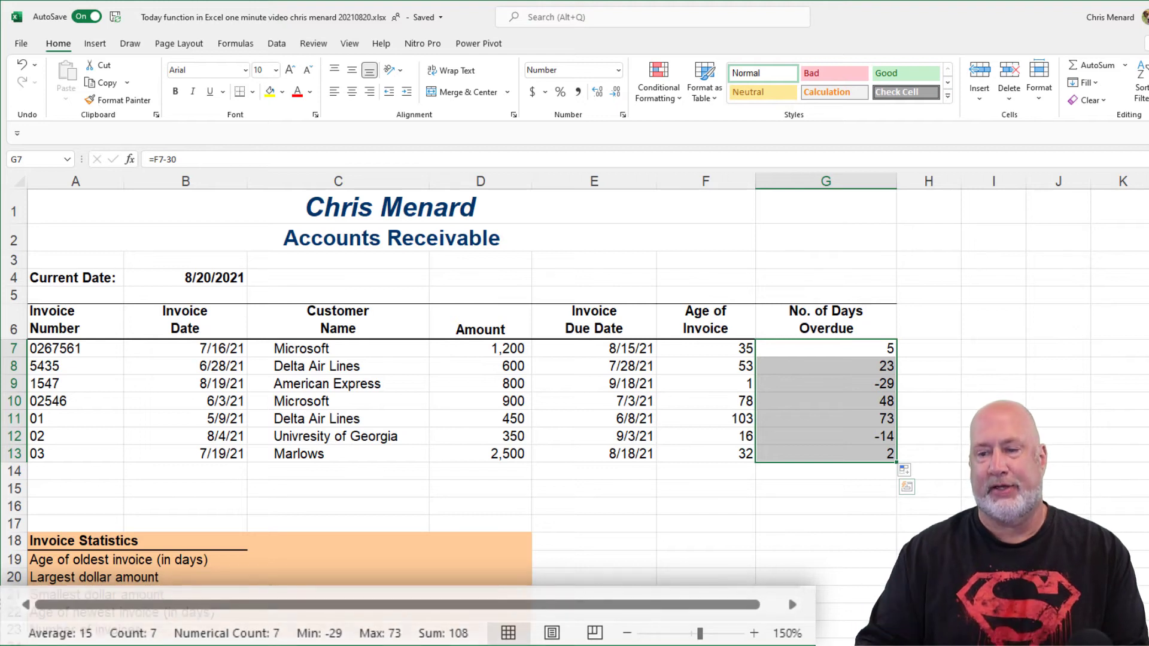
Enter =AVERAGEIF(G7:G13,">=1") in G15 and check the overdue-days average of 30
click(826, 489)
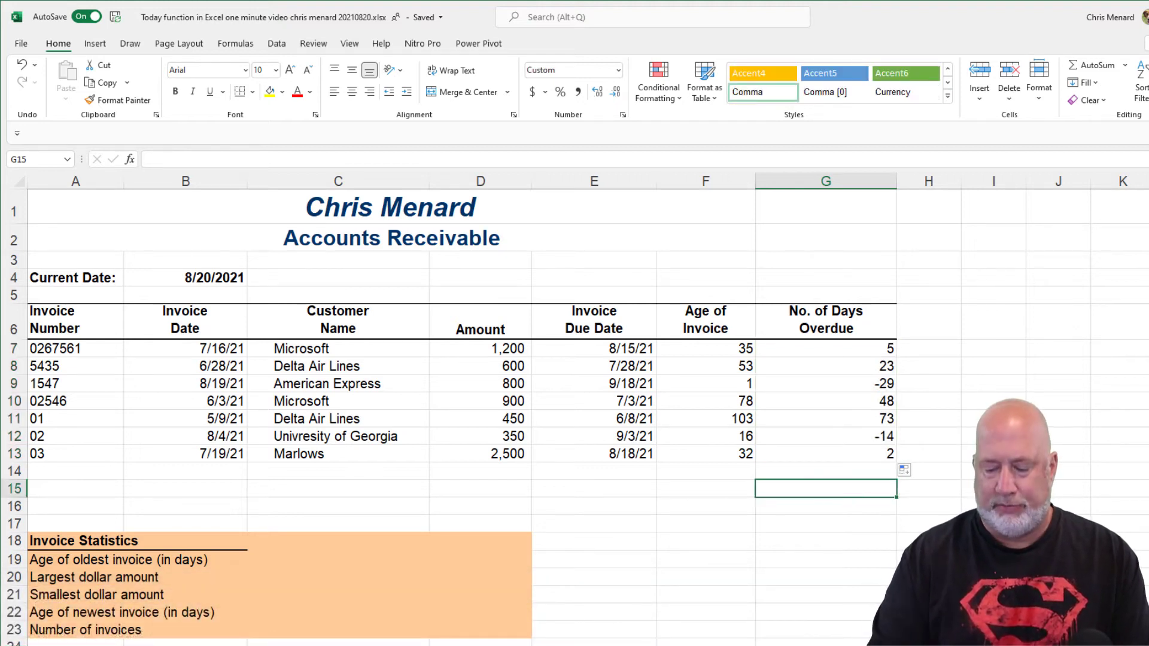
text(=average)
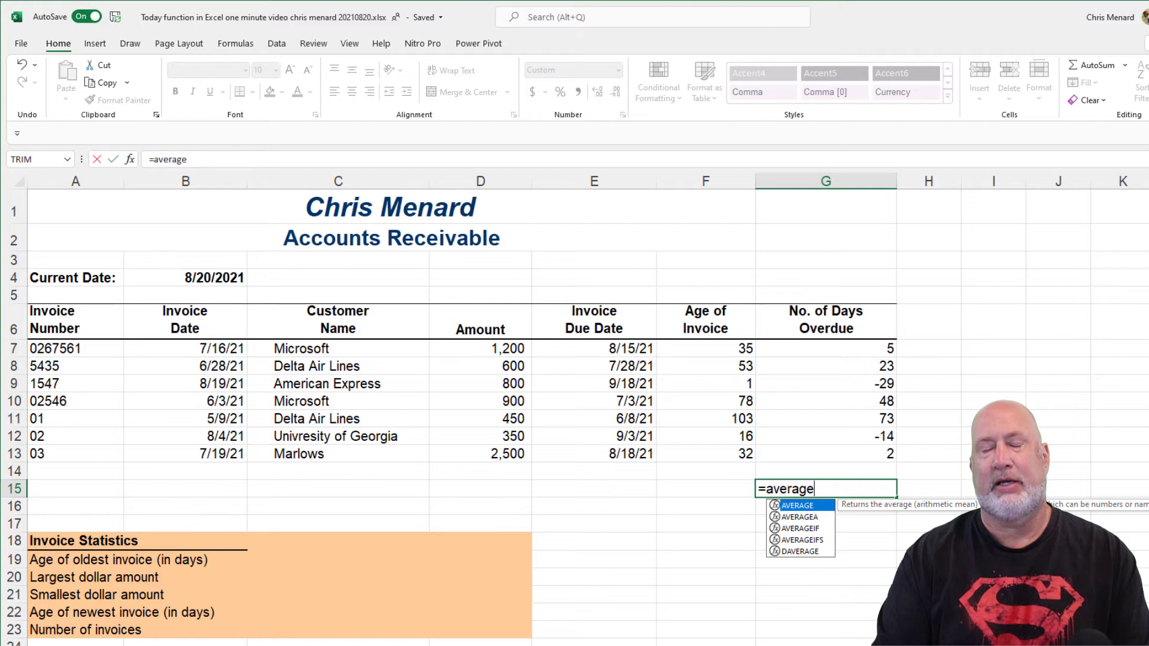
text(if)
key(Tab)
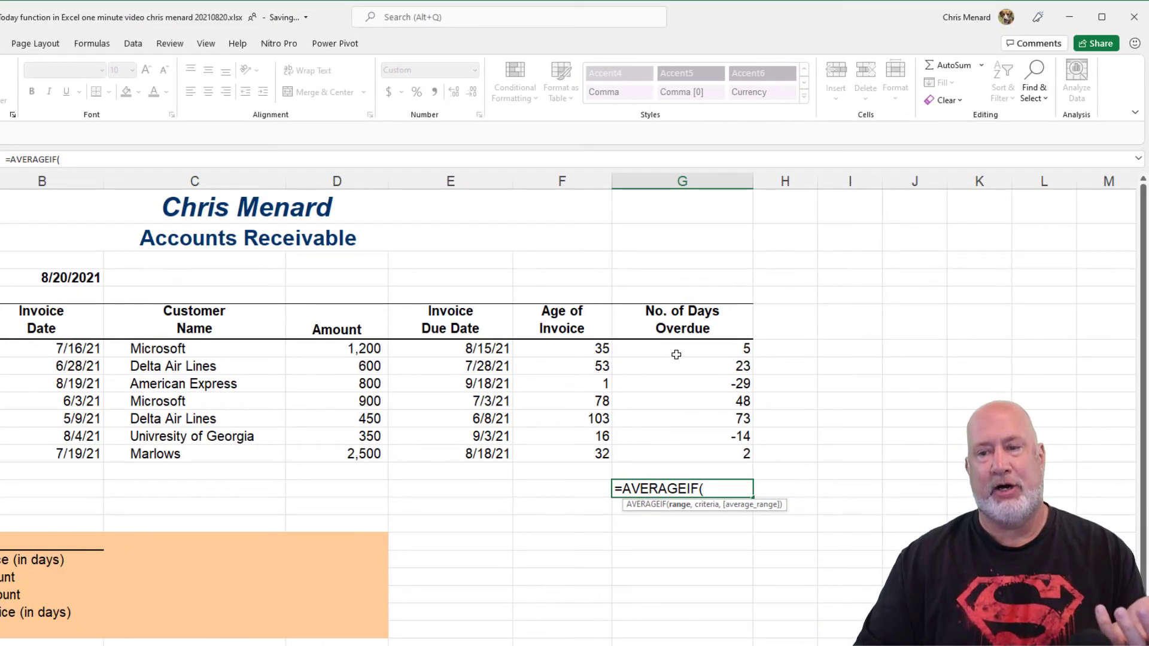
drag(676, 351, 677, 451)
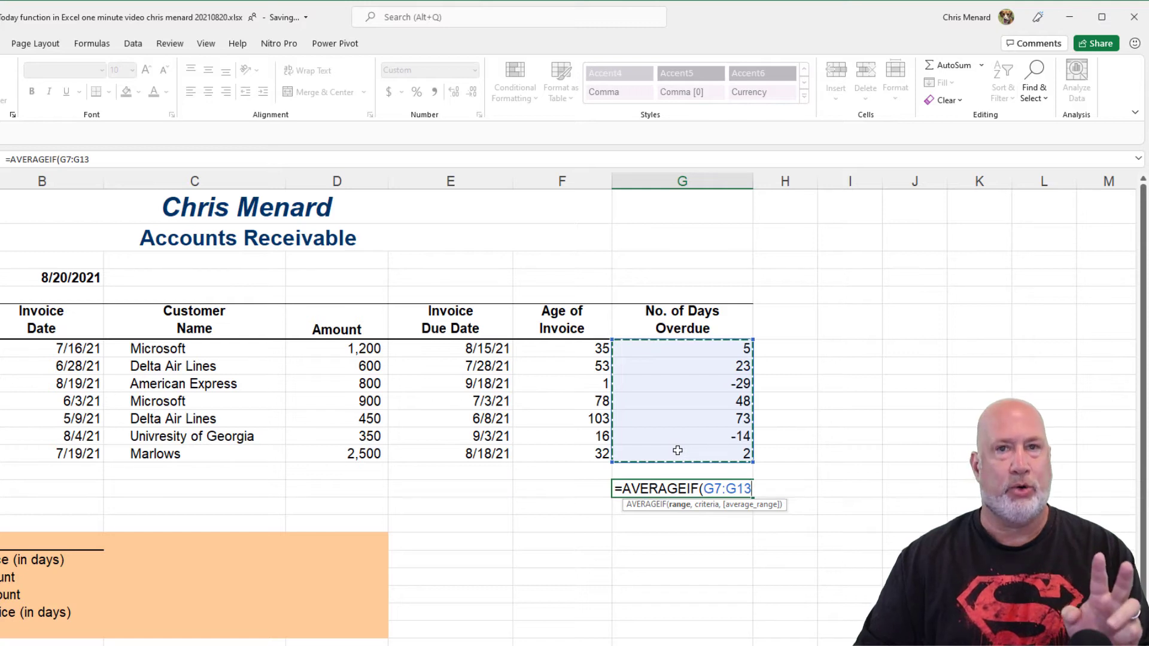
text(,)
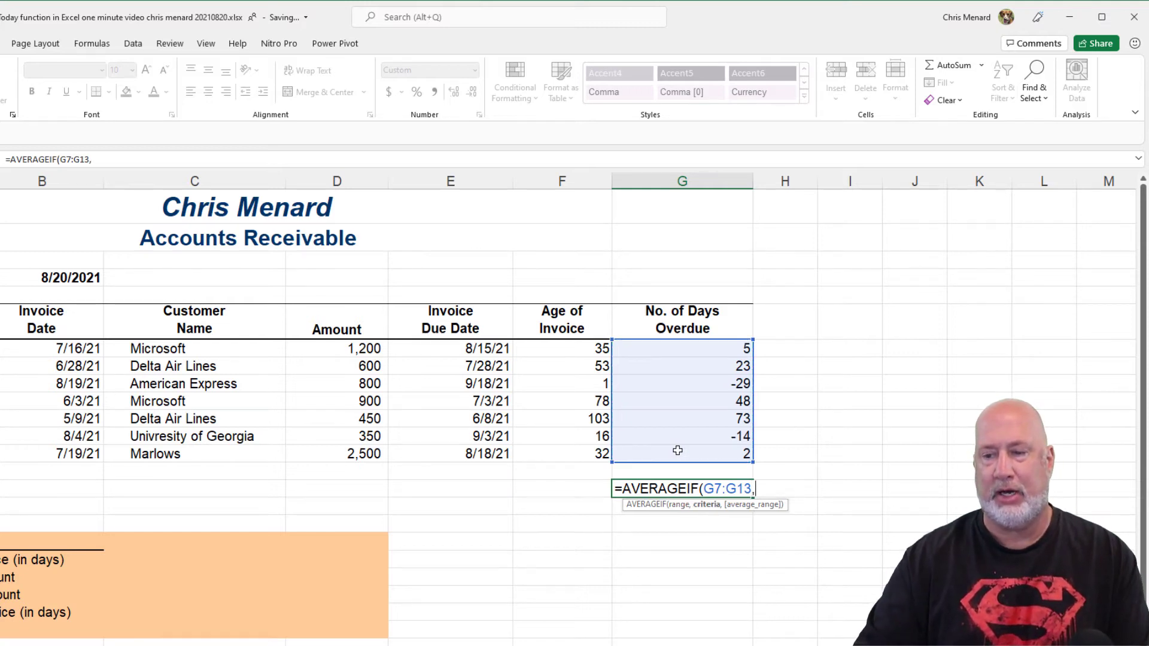
text(">)
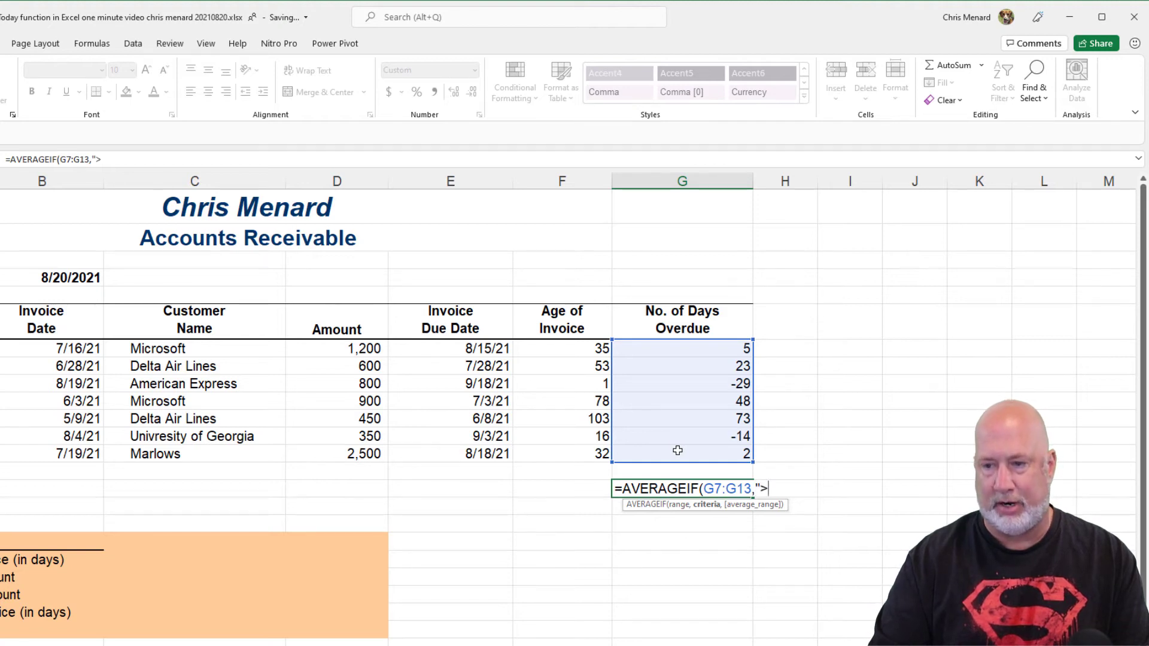
text(=)
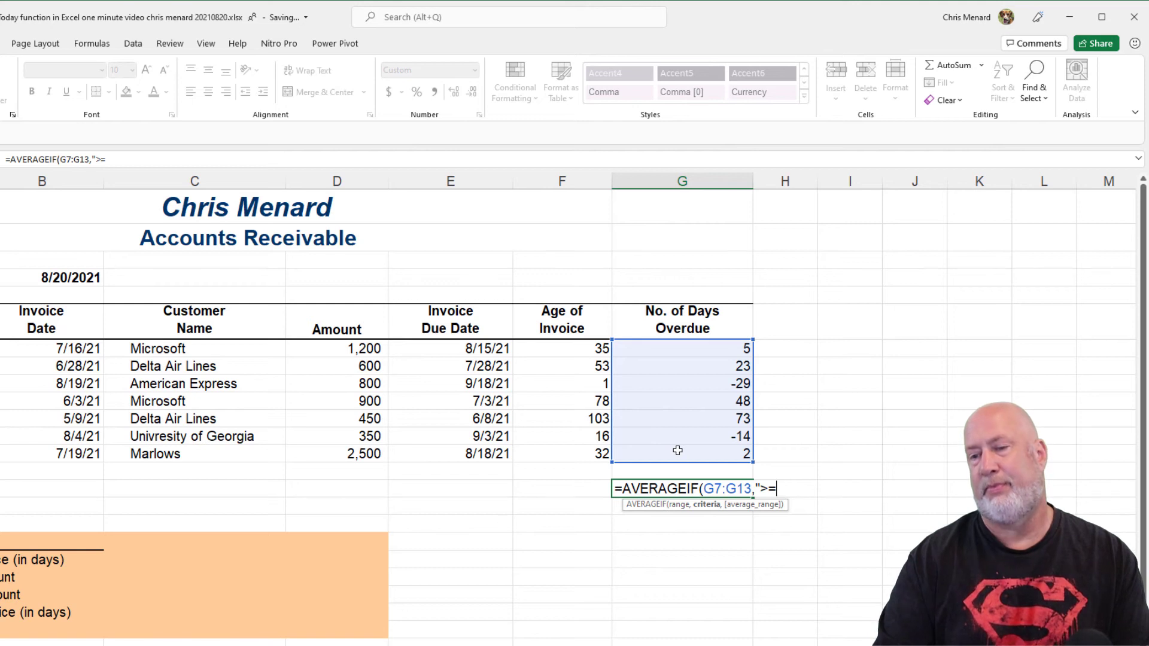
text(1)
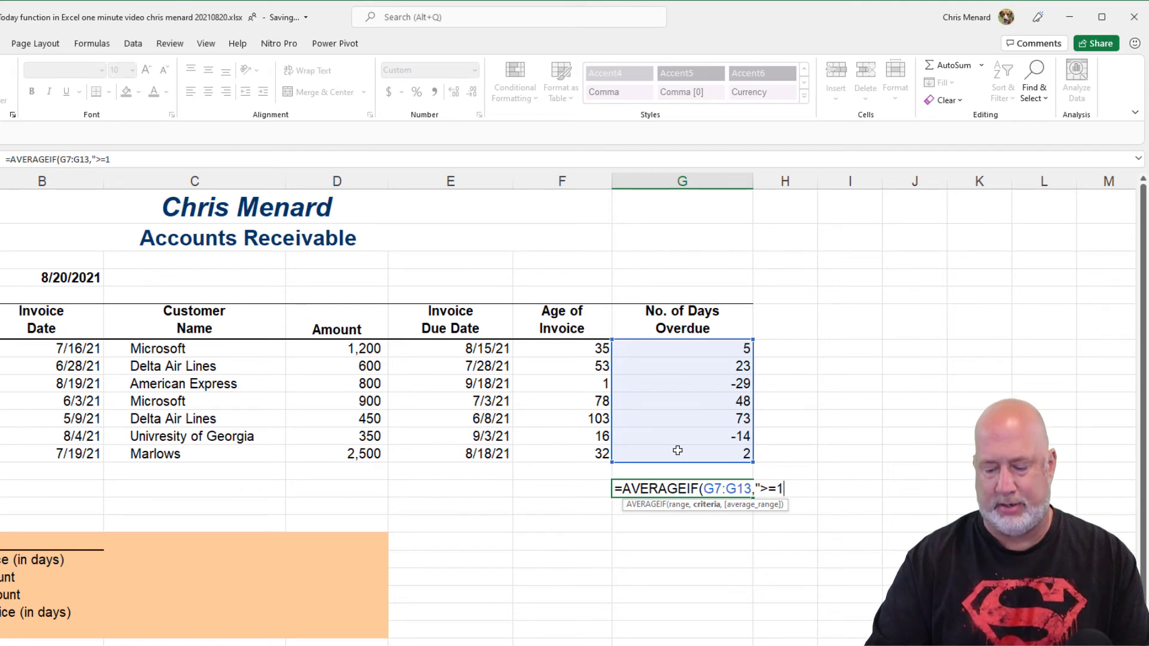
text(")
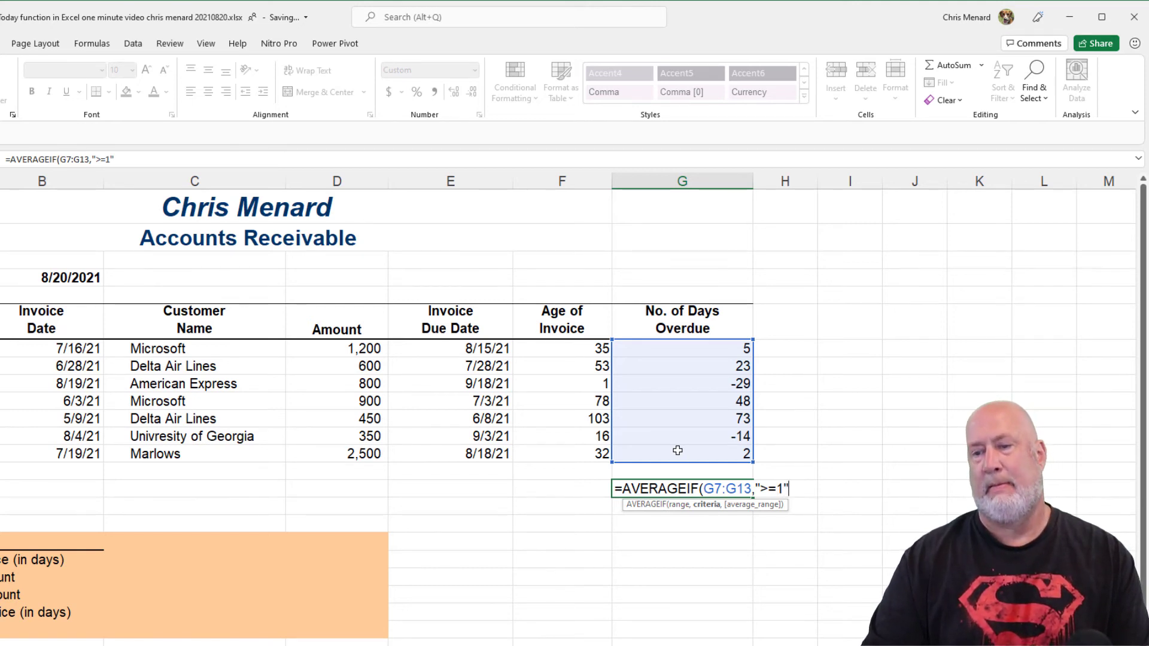
key(Return)
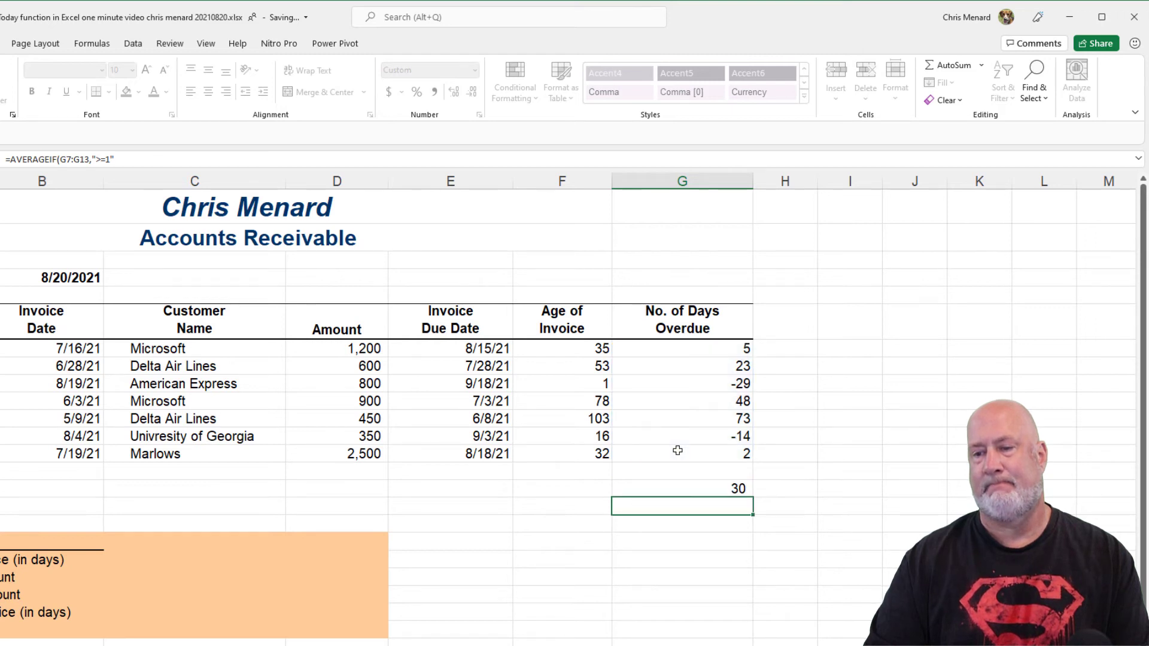
key(Up)
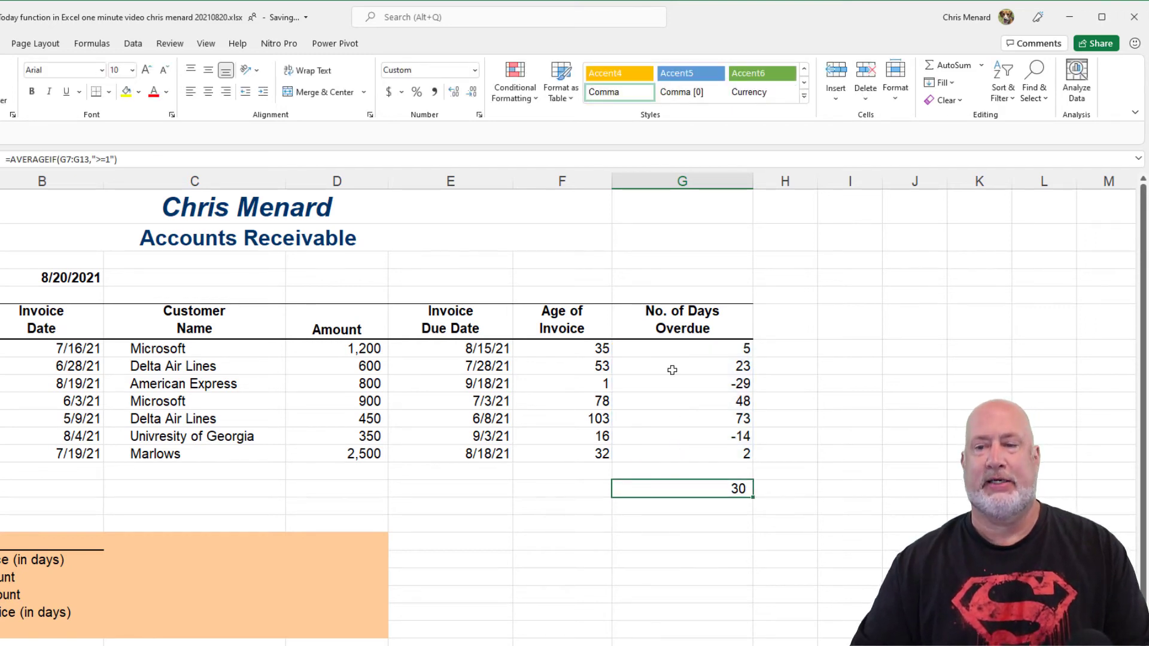
drag(687, 354, 688, 448)
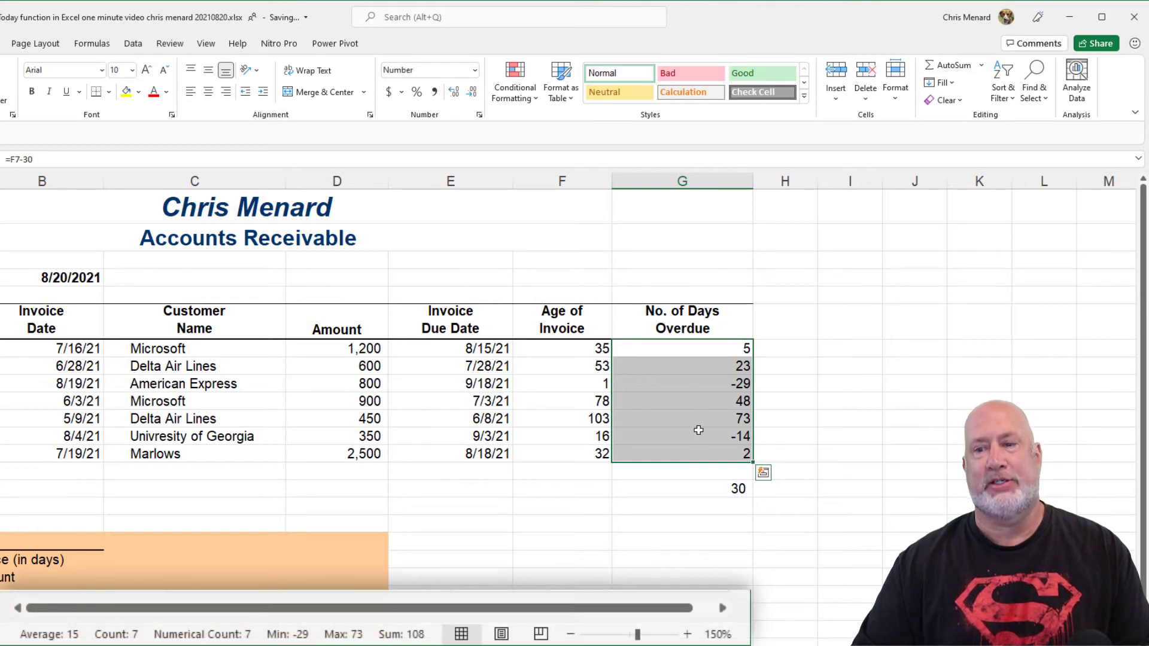
click(692, 384)
drag(692, 358, 705, 449)
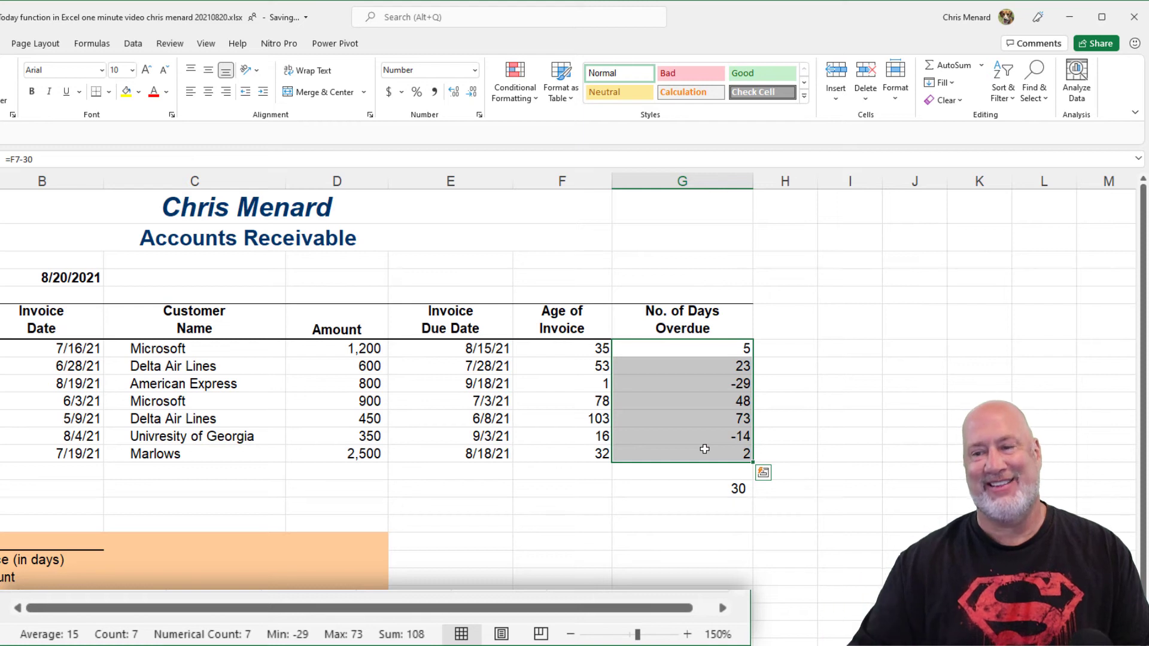
ctrl+click(693, 384)
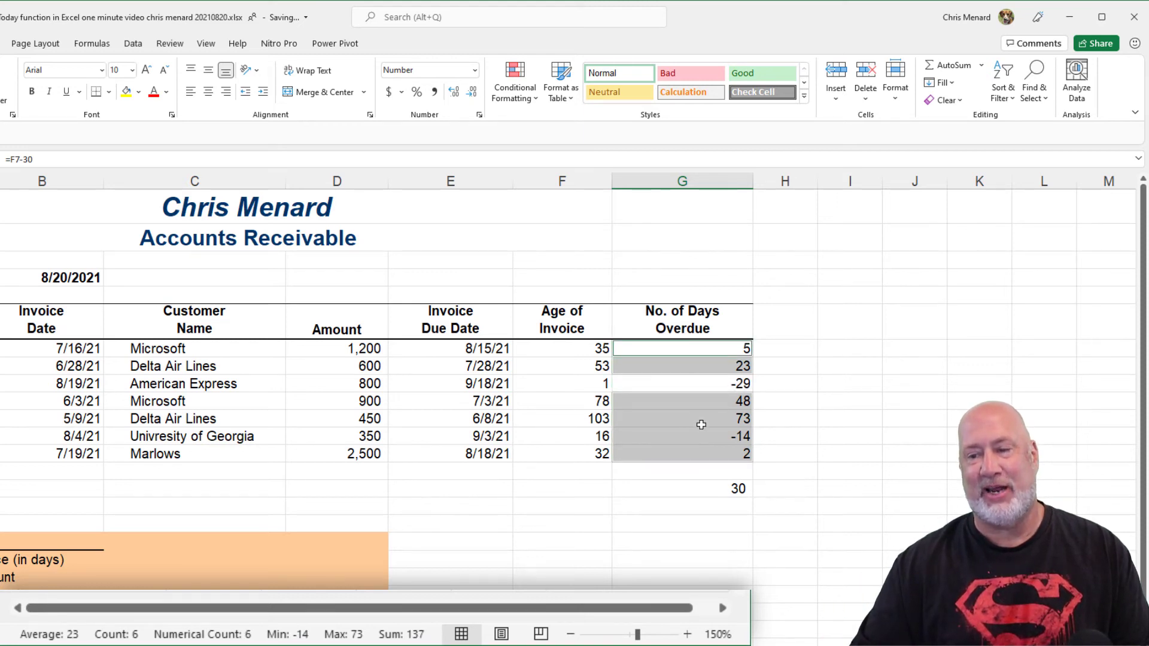
ctrl+click(702, 440)
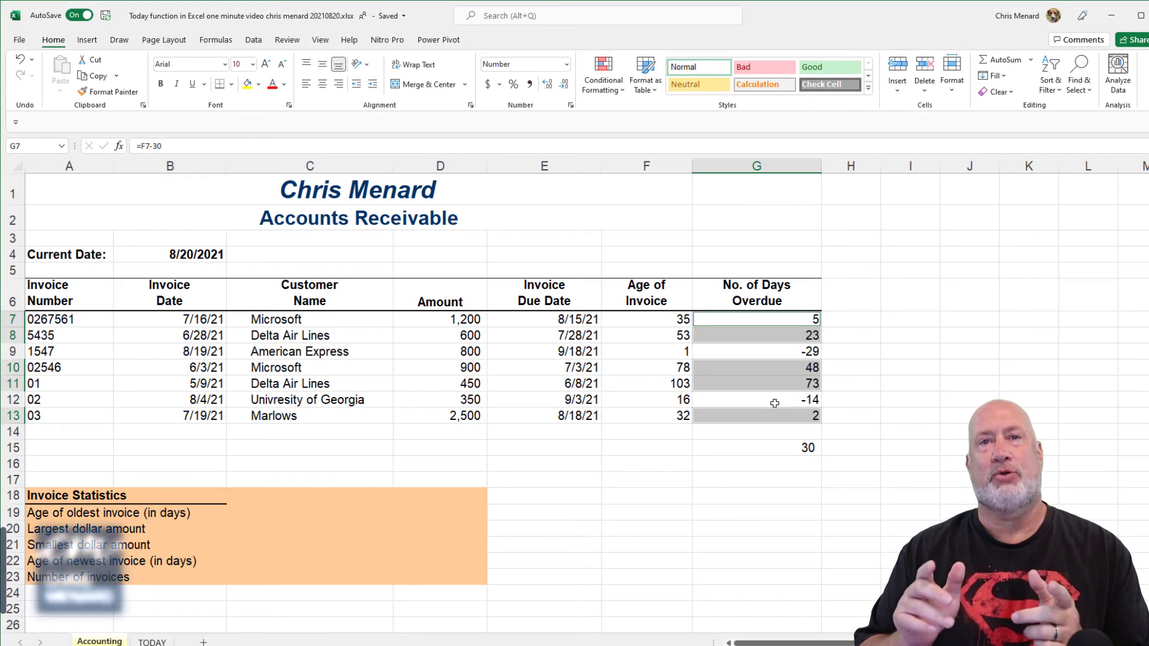
click(647, 325)
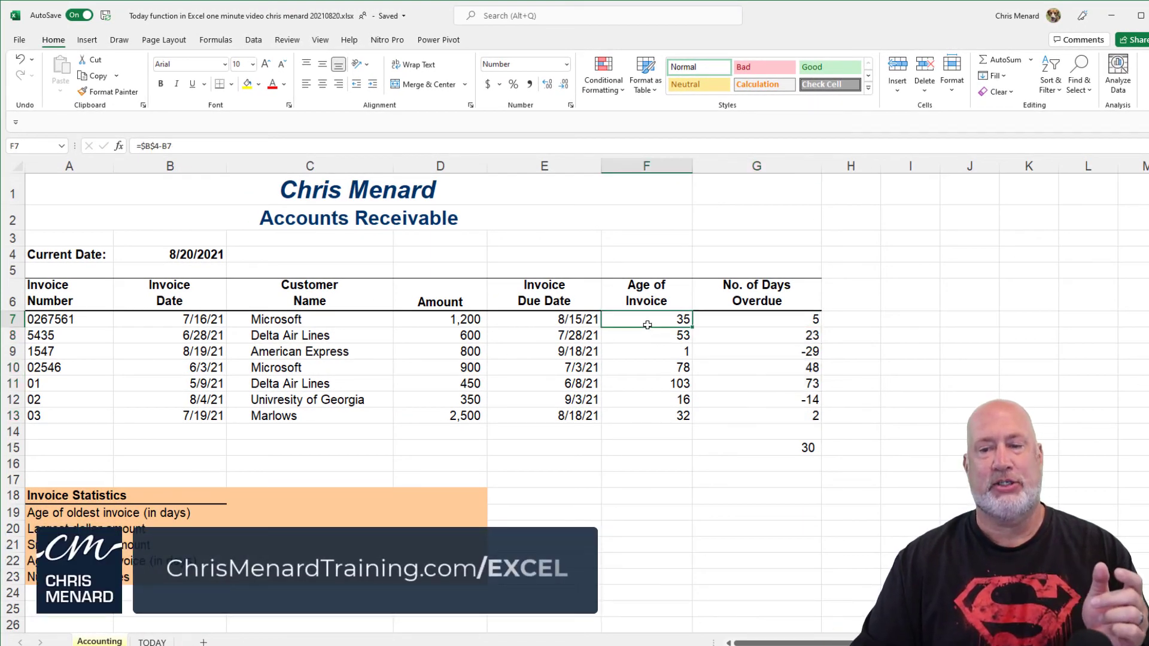
click(216, 257)
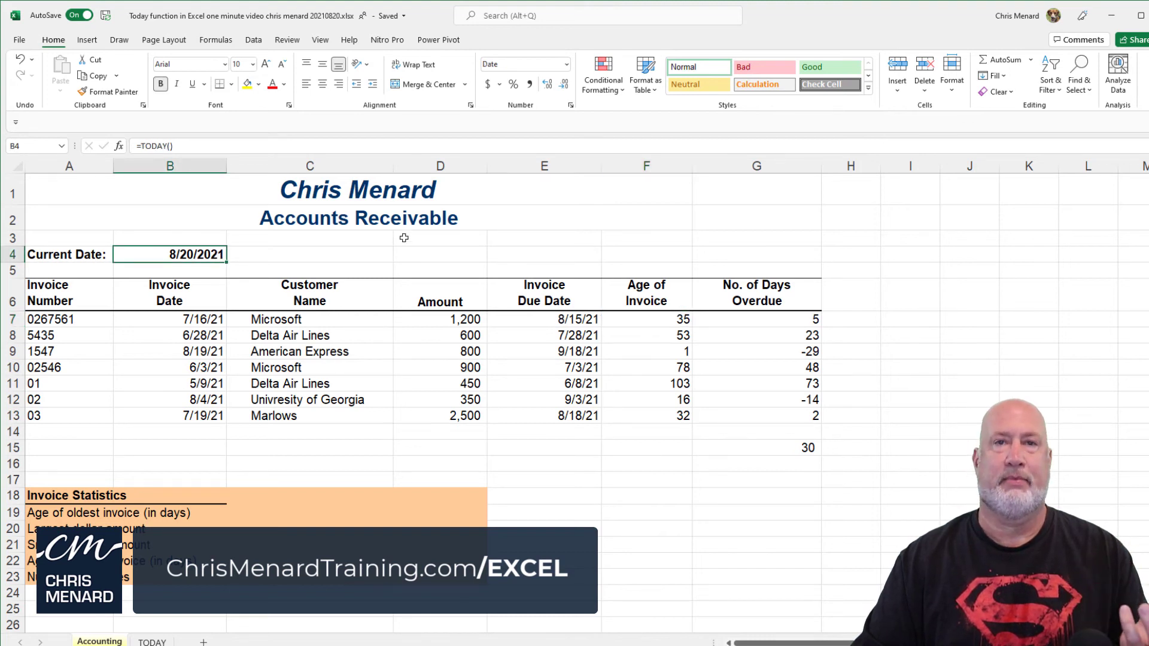